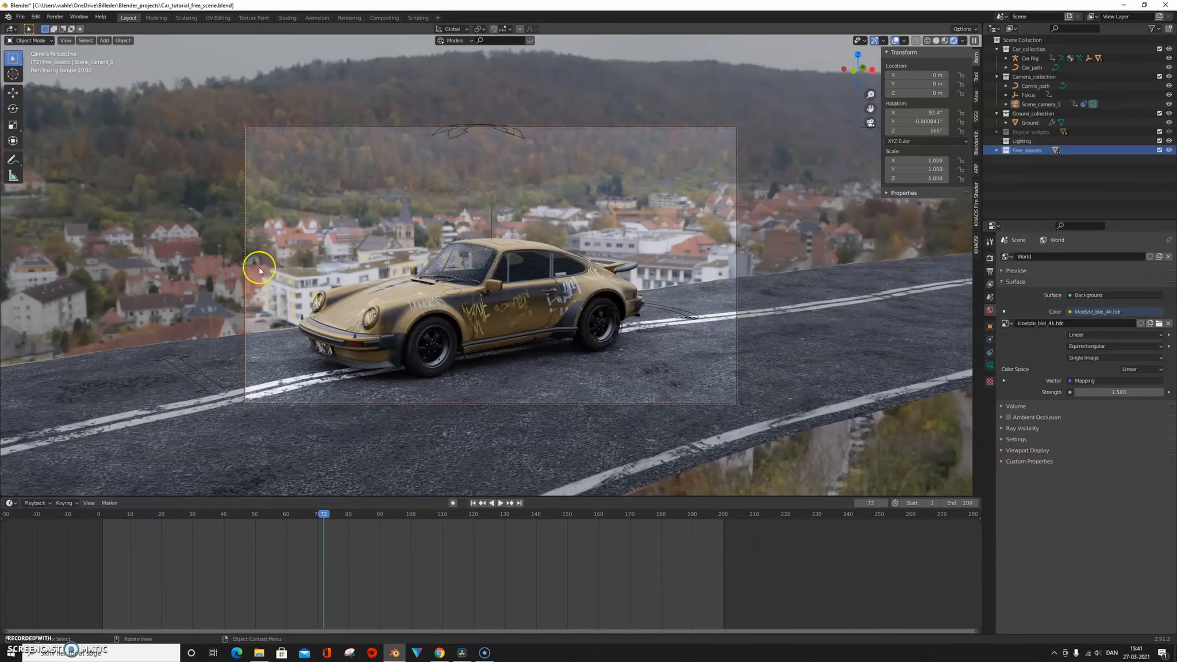
Display the World shader nodes and adjust the Z rotation in the Mapping node to reorient the HDRI background.
{"action": "left_click", "coordinate": [285, 19]}
{"action": "left_click", "coordinate": [248, 471]}
{"action": "left_click", "coordinate": [248, 472]}
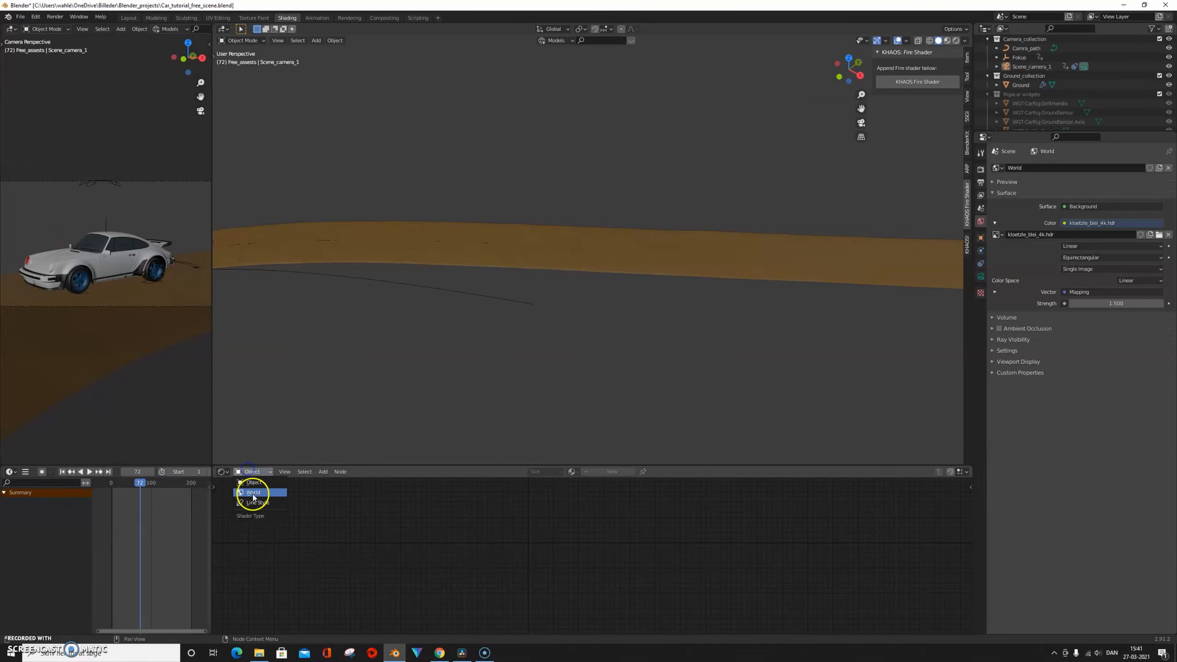
{"action": "left_click", "coordinate": [253, 493]}
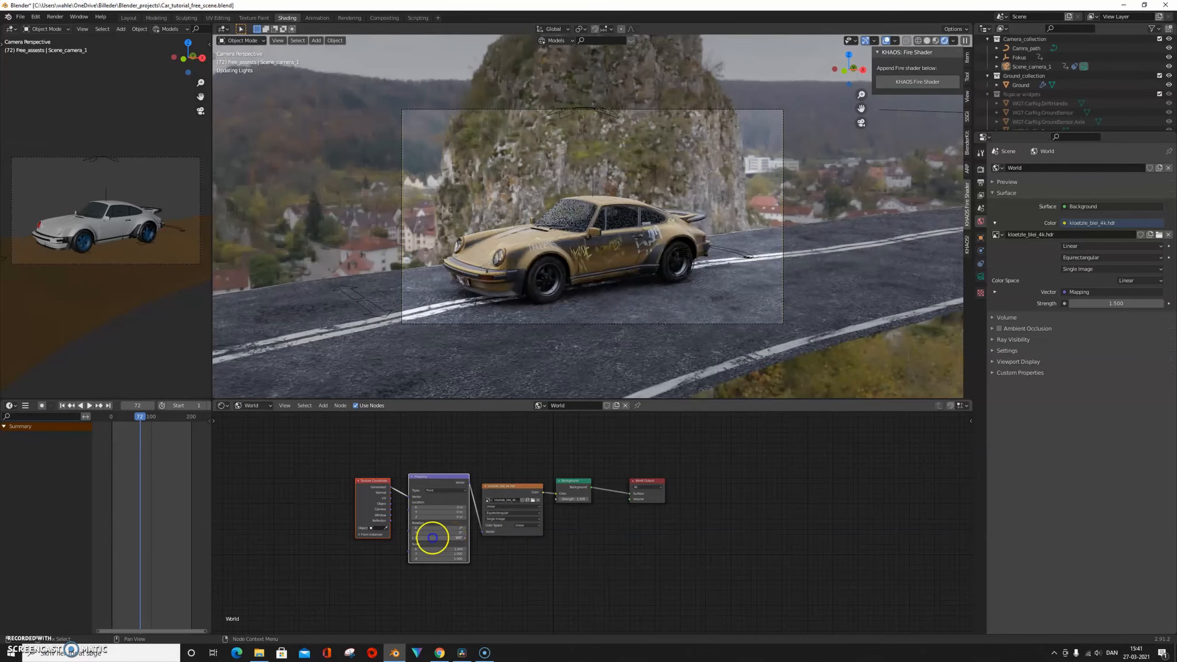
{"action": "mouse_move", "coordinate": [459, 537]}
{"action": "left_mouse_down"}
{"action": "mouse_move", "coordinate": [483, 533]}
{"action": "mouse_move", "coordinate": [467, 534]}
{"action": "left_mouse_up"}
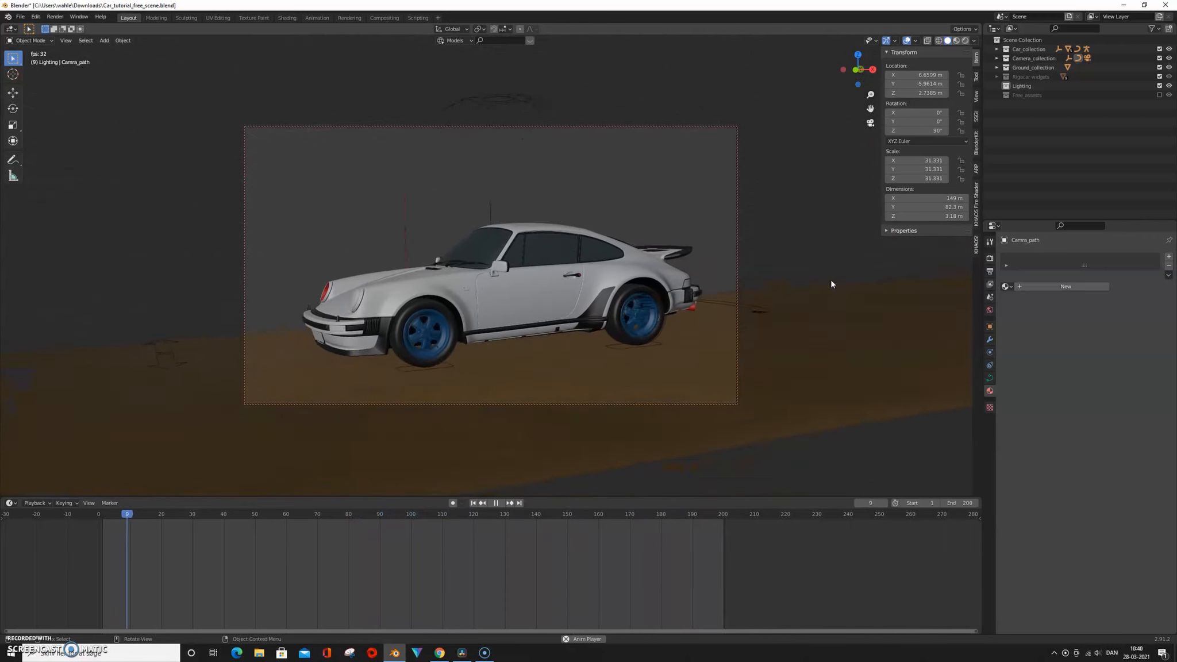
Reshape the camera path by moving its control points, pushing the middle bend and the near end outward from the road.
{"action": "key", "text": "space"}
{"action": "key", "text": "KP_0"}
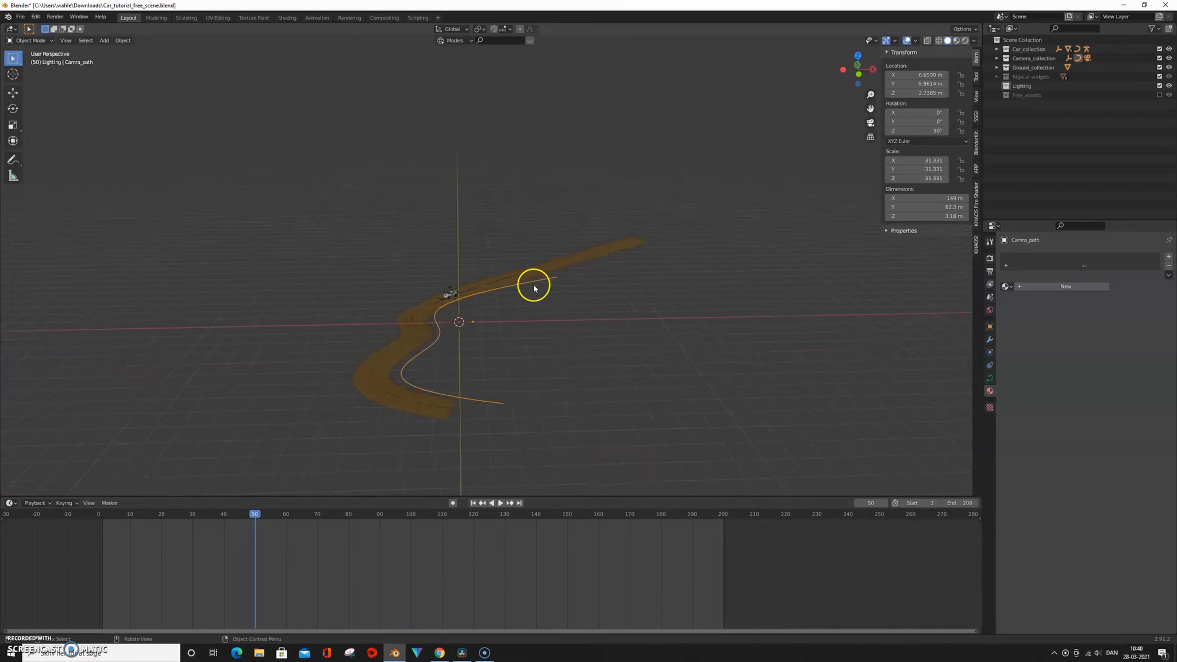
{"action": "middle_click_drag", "start_coordinate": [534, 291], "coordinate": [542, 378]}
{"action": "key", "text": "Tab"}
{"action": "key", "text": "g"}
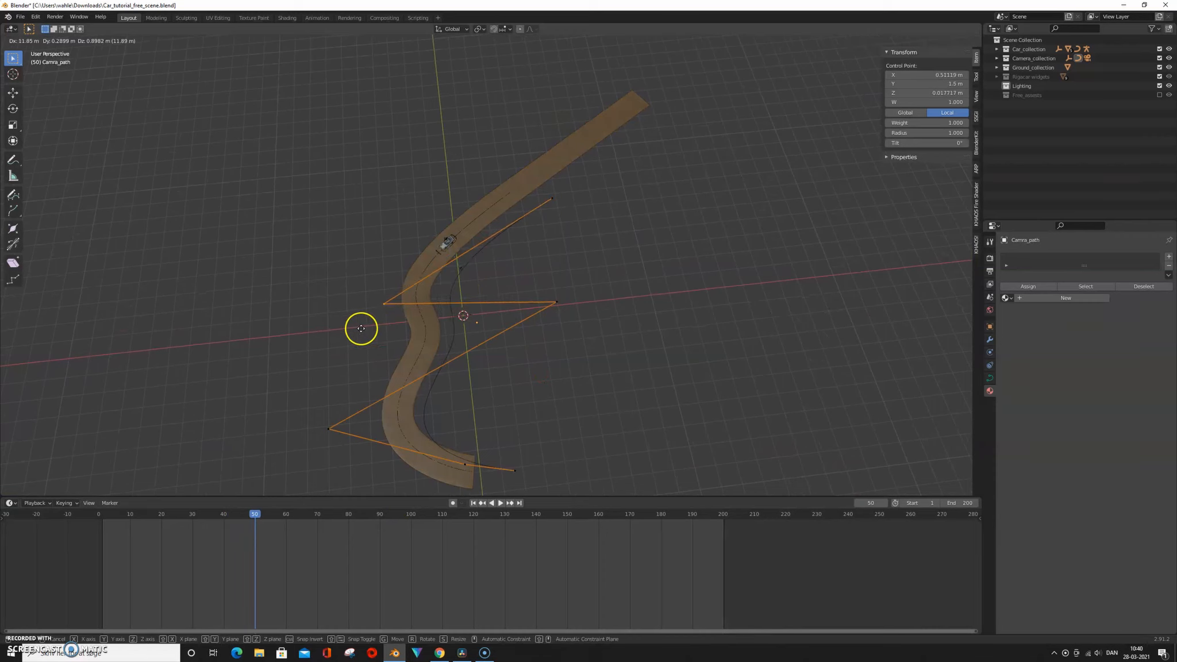
{"action": "left_click", "coordinate": [365, 328]}
{"action": "left_click", "coordinate": [538, 328]}
{"action": "key", "text": "g"}
{"action": "left_click", "coordinate": [569, 341]}
{"action": "left_click", "coordinate": [495, 490]}
{"action": "key", "text": "g"}
{"action": "left_click", "coordinate": [518, 469]}
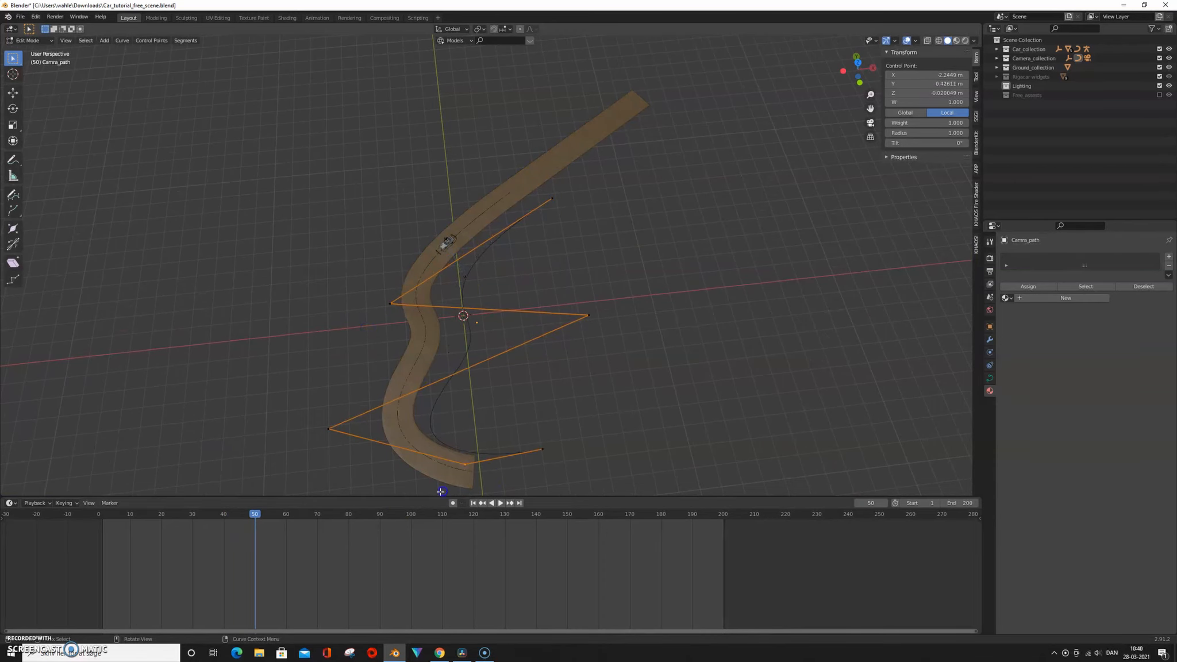
Finish editing the camera path and play the animation through the scene camera.
{"action": "key", "text": "Tab"}
{"action": "key", "text": "KP_0"}
{"action": "key", "text": "space"}
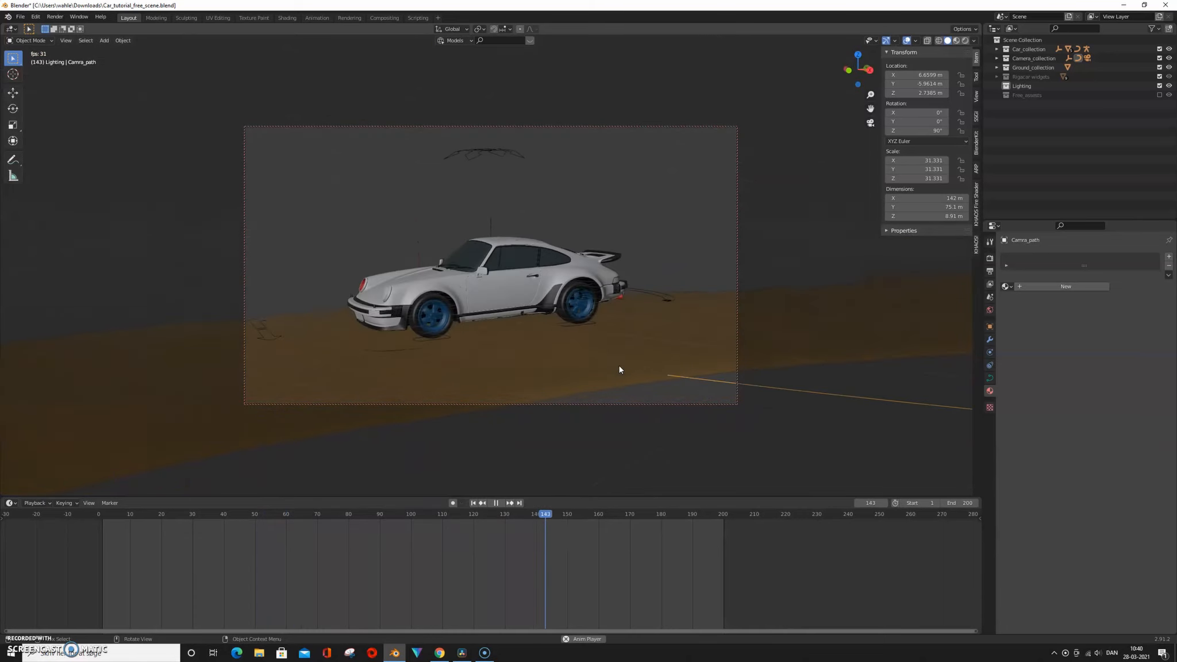
{"action": "key", "text": "space"}
{"action": "key", "text": "space"}
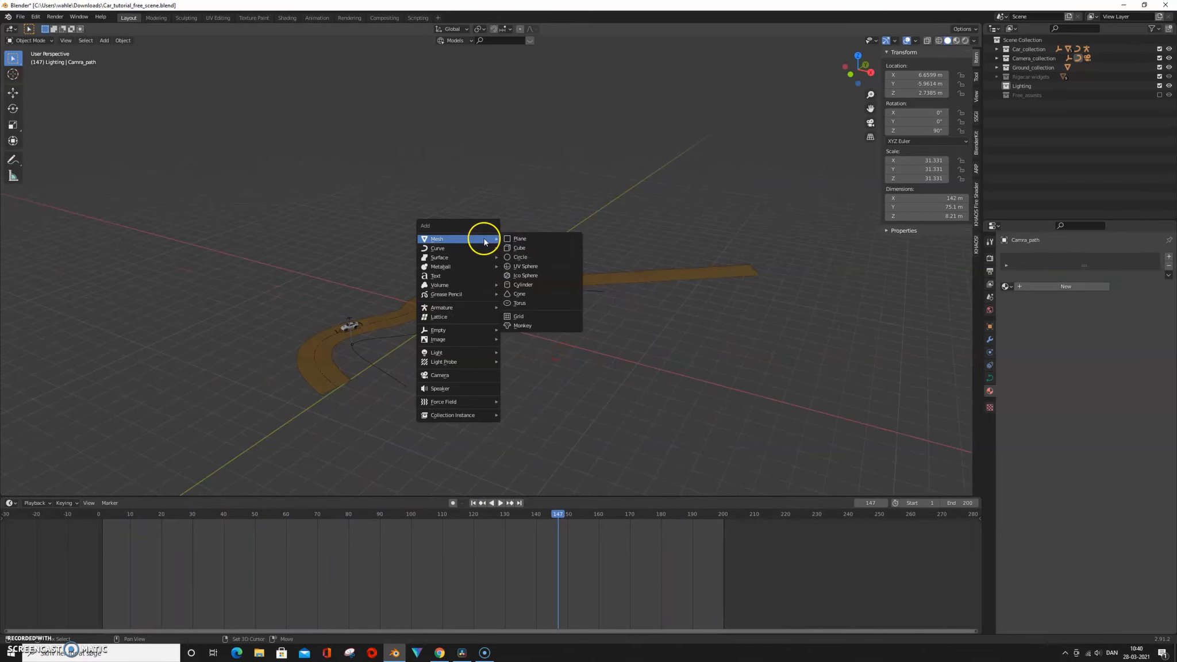
Add a plane mesh and scale it up to about 11.5 m square.
{"action": "left_click", "coordinate": [529, 241]}
{"action": "scroll", "coordinate": [506, 325], "scroll_direction": "up", "scroll_amount": 2}
{"action": "key", "text": "s"}
{"action": "left_click", "coordinate": [754, 378]}
Add a Curve modifier to the plane with Car_path as its curve object.
{"action": "left_click", "coordinate": [989, 338]}
{"action": "left_click", "coordinate": [1025, 257]}
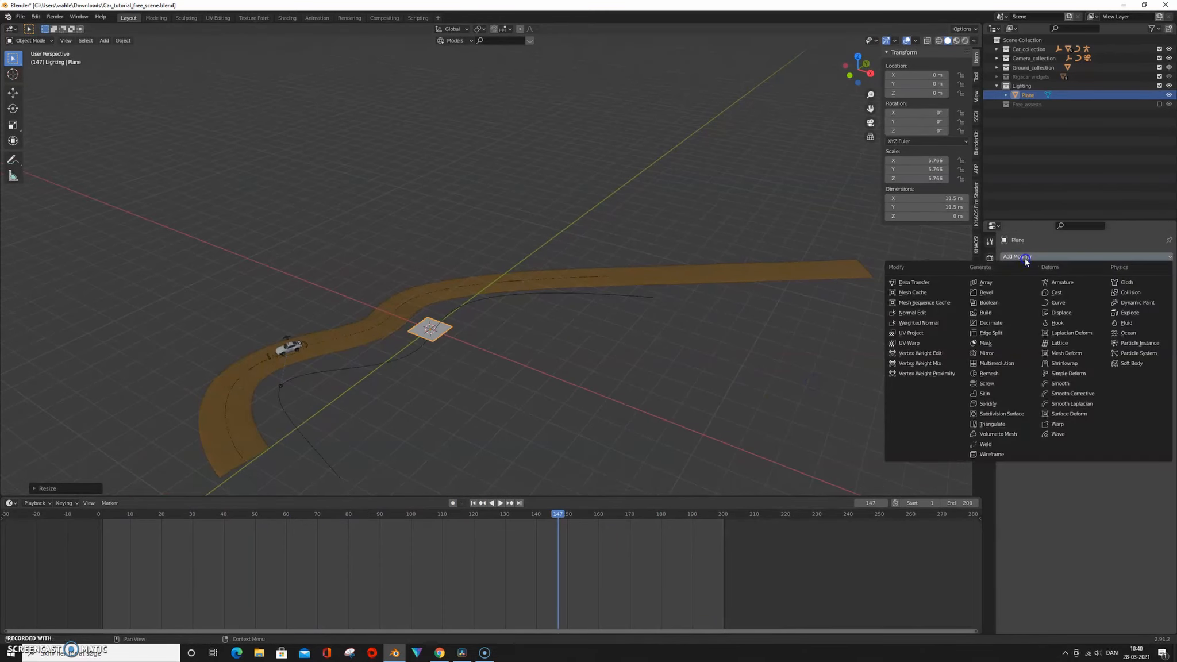
{"action": "left_click", "coordinate": [1049, 316]}
{"action": "left_click", "coordinate": [1141, 290]}
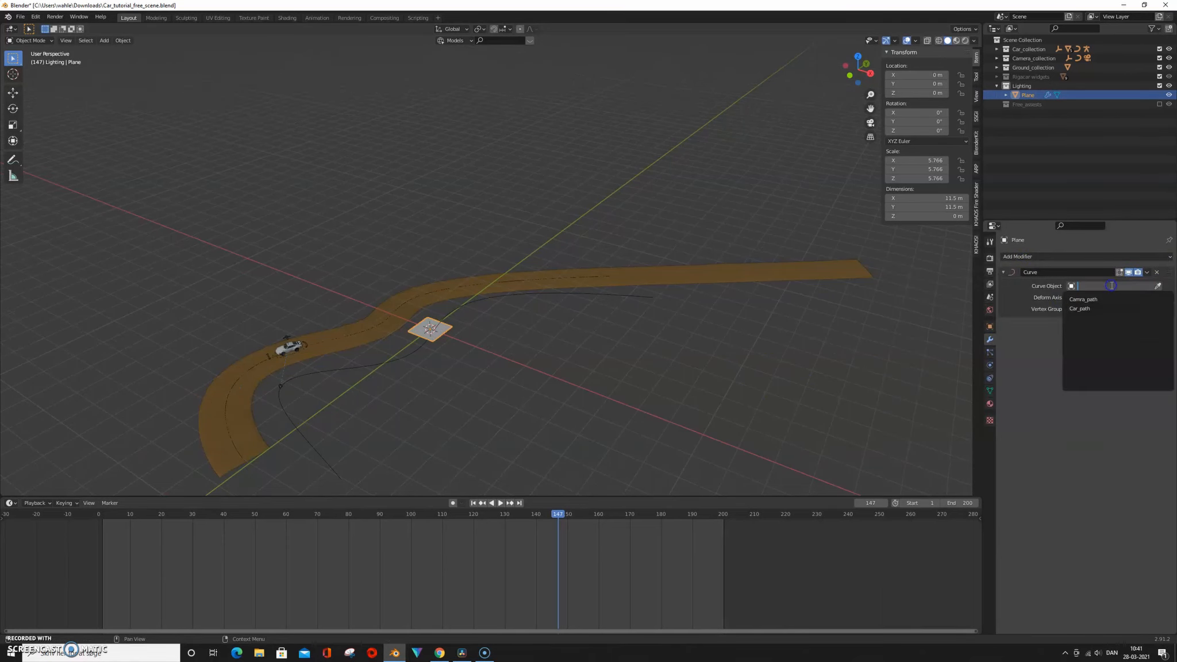
{"action": "left_click", "coordinate": [1091, 305]}
Move the plane about 12.1 m along X so that it sits beside the road's near end.
{"action": "middle_click_drag", "start_coordinate": [352, 421], "coordinate": [511, 330], "text": "shift"}
{"action": "scroll", "coordinate": [425, 390], "scroll_direction": "up", "scroll_amount": 4}
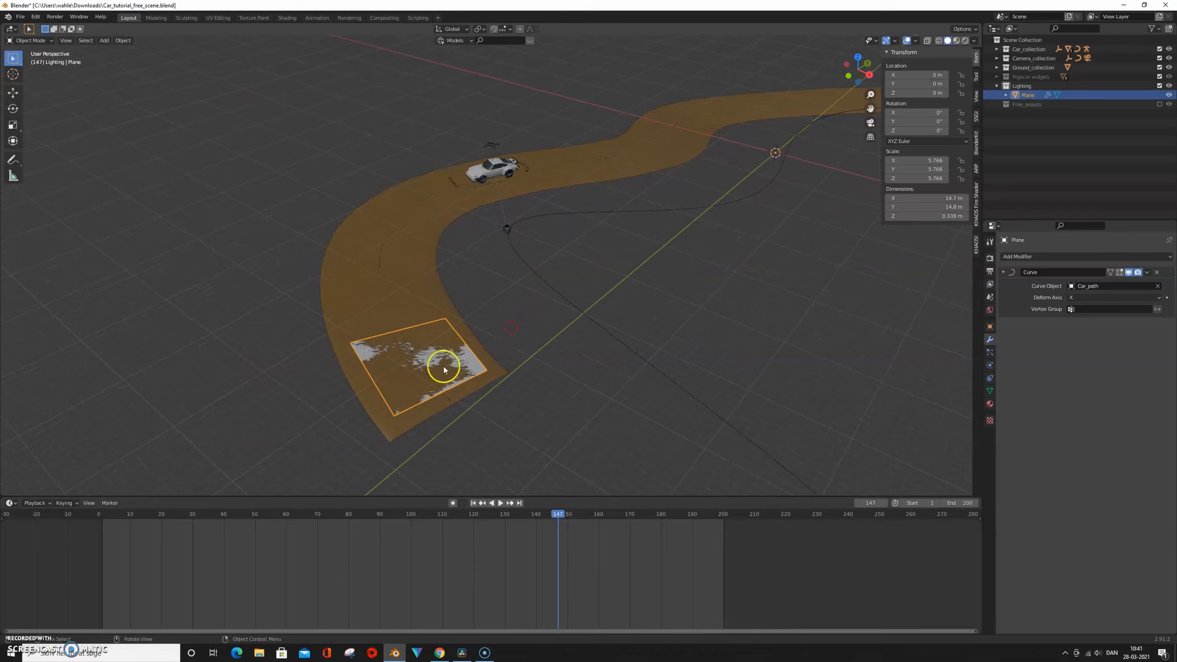
{"action": "key", "text": "g"}
{"action": "key", "text": "x"}
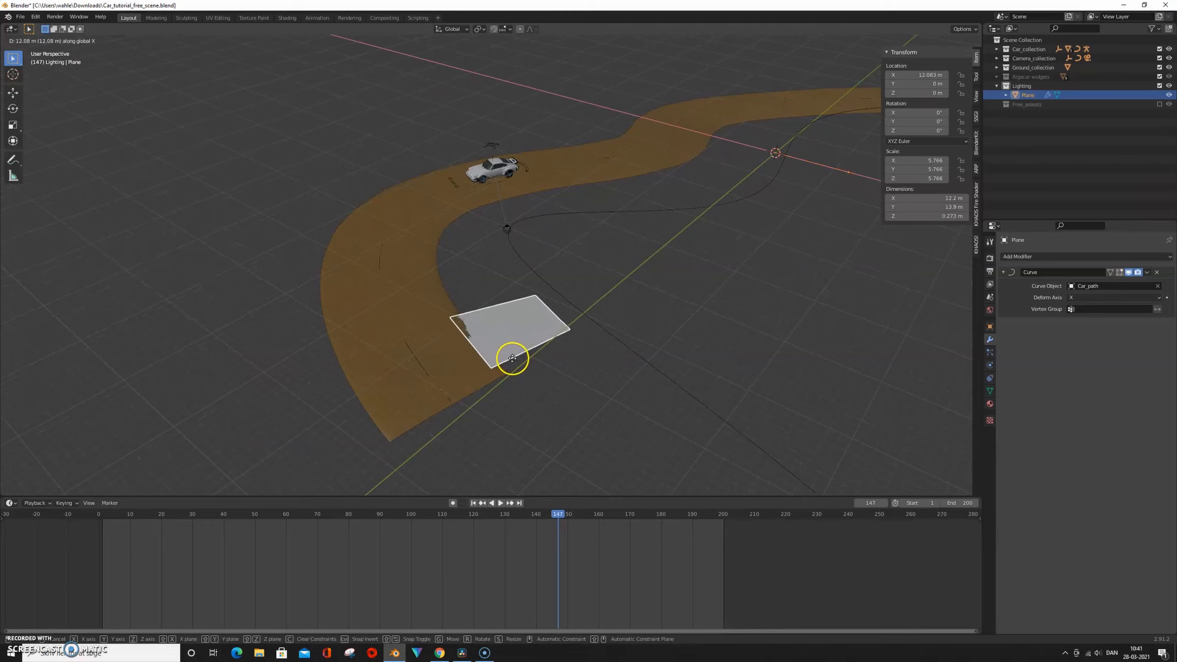
{"action": "left_click", "coordinate": [512, 358]}
Subdivide the plane's mesh twice.
{"action": "key", "text": "Tab"}
{"action": "right_click", "coordinate": [828, 182]}
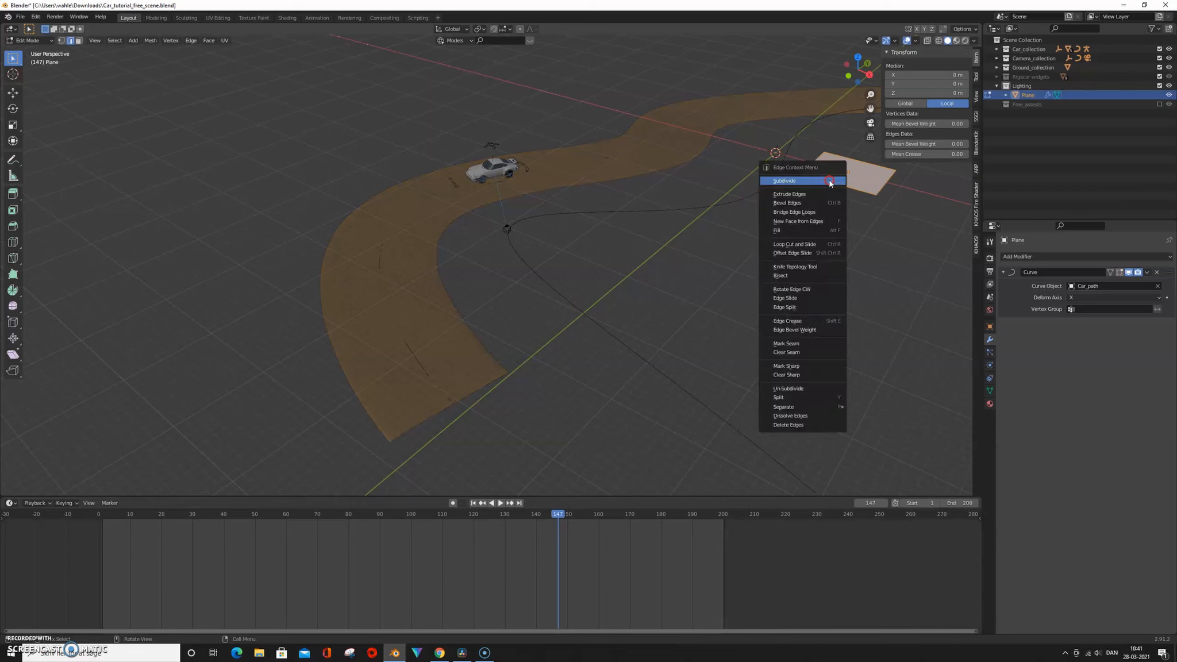
{"action": "left_click", "coordinate": [828, 181]}
{"action": "right_click", "coordinate": [828, 181]}
{"action": "left_click", "coordinate": [828, 181]}
{"action": "key", "text": "Tab"}
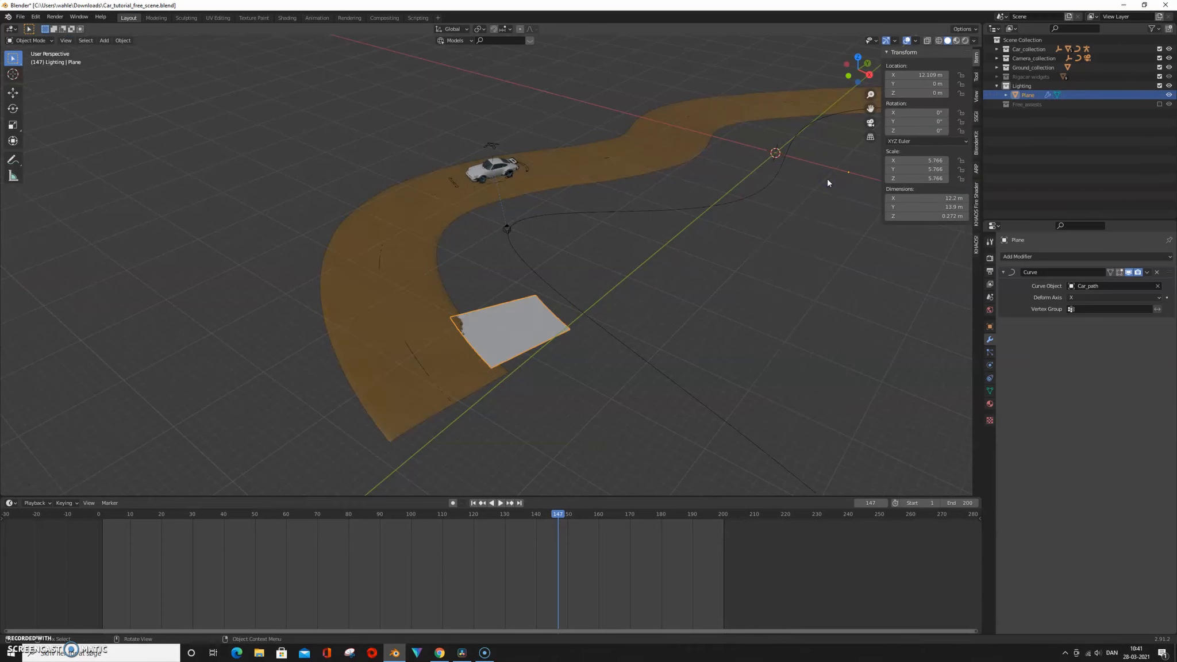
Select the plane's edge loop facing the road and lower it slightly along Z.
{"action": "left_click", "coordinate": [476, 276], "text": "alt"}
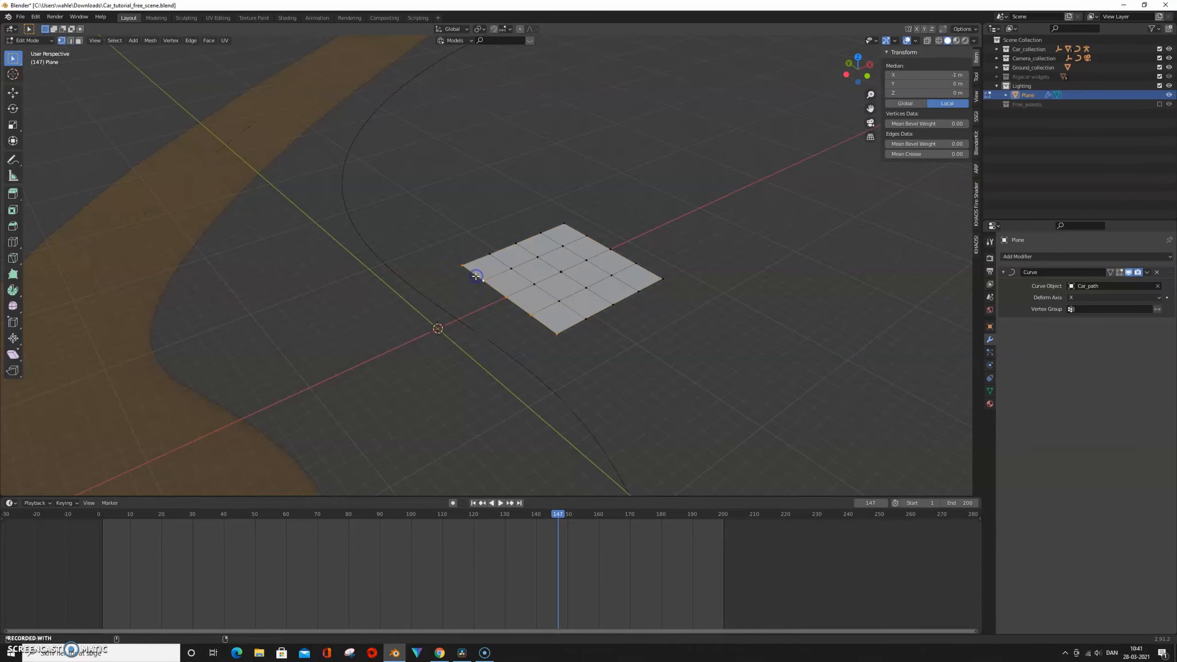
{"action": "key", "text": "g"}
{"action": "key", "text": "z"}
{"action": "left_click", "coordinate": [537, 301]}
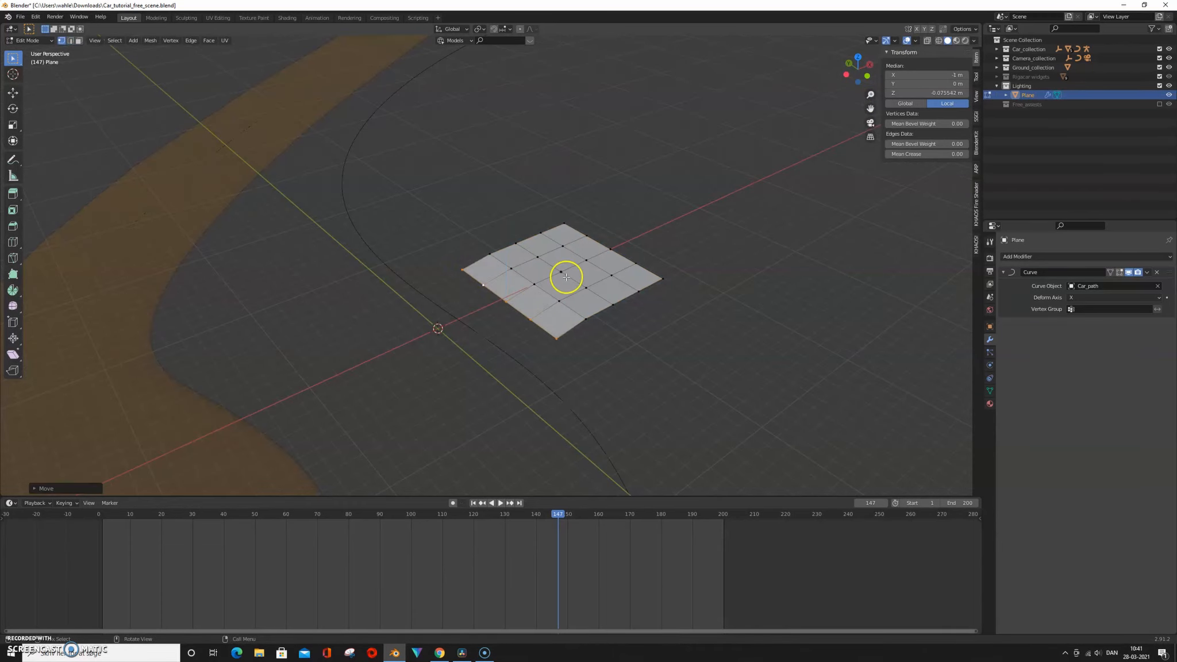
Subdivide the entire plane once more for a denser mesh.
{"action": "key", "text": "Tab"}
{"action": "key", "text": "Tab"}
{"action": "key", "text": "a"}
{"action": "right_click", "coordinate": [566, 278]}
{"action": "left_click", "coordinate": [566, 279]}
{"action": "key", "text": "Tab"}
Enable proportional editing and lower the plane's road-side edge loop along Z with a reduced, smooth influence radius.
{"action": "key", "text": "Tab"}
{"action": "left_click", "coordinate": [516, 306], "text": "alt"}
{"action": "left_click", "coordinate": [520, 29]}
{"action": "key", "text": "g"}
{"action": "key", "text": "z"}
{"action": "scroll", "coordinate": [532, 291], "scroll_direction": "down", "scroll_amount": 20}
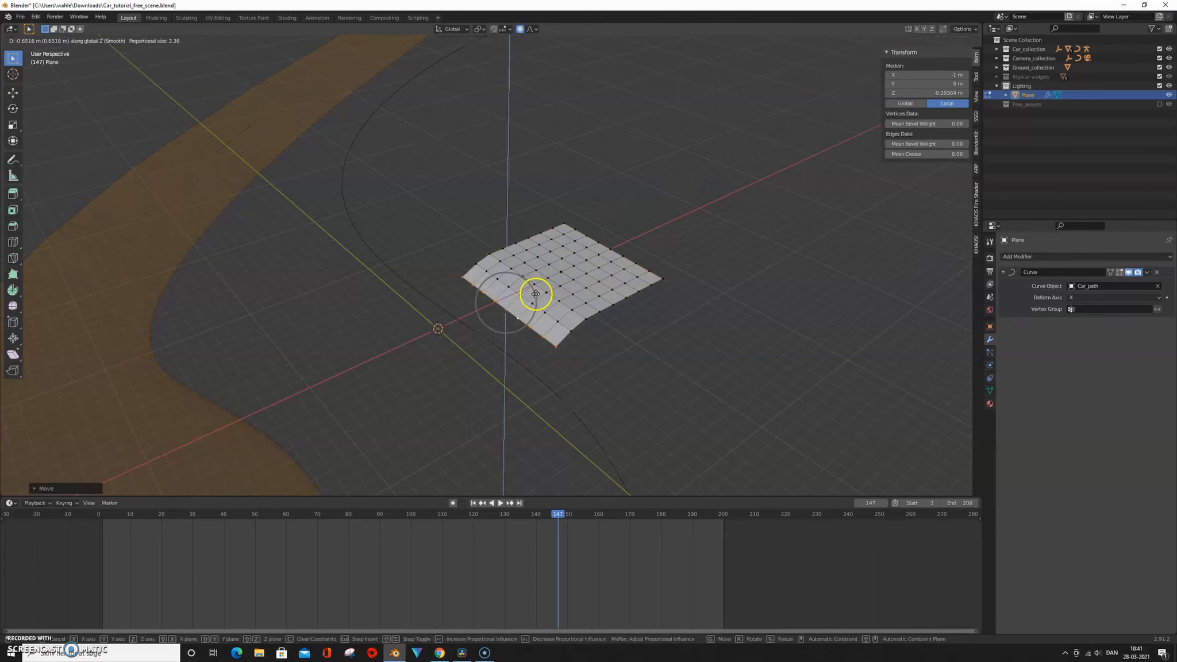
{"action": "left_click", "coordinate": [533, 291]}
Lower the plane's outer edge loop about 0.8 m along Z using smooth proportional editing.
{"action": "middle_click_drag", "start_coordinate": [533, 292], "coordinate": [477, 305]}
{"action": "middle_click_drag", "start_coordinate": [614, 347], "coordinate": [516, 289], "text": "shift"}
{"action": "left_click", "coordinate": [671, 415]}
{"action": "left_click", "coordinate": [665, 413], "text": "alt"}
{"action": "middle_click_drag", "start_coordinate": [689, 418], "coordinate": [596, 323], "text": "shift"}
{"action": "key", "text": "g"}
{"action": "key", "text": "z"}
{"action": "scroll", "coordinate": [608, 325], "scroll_direction": "down", "scroll_amount": 4}
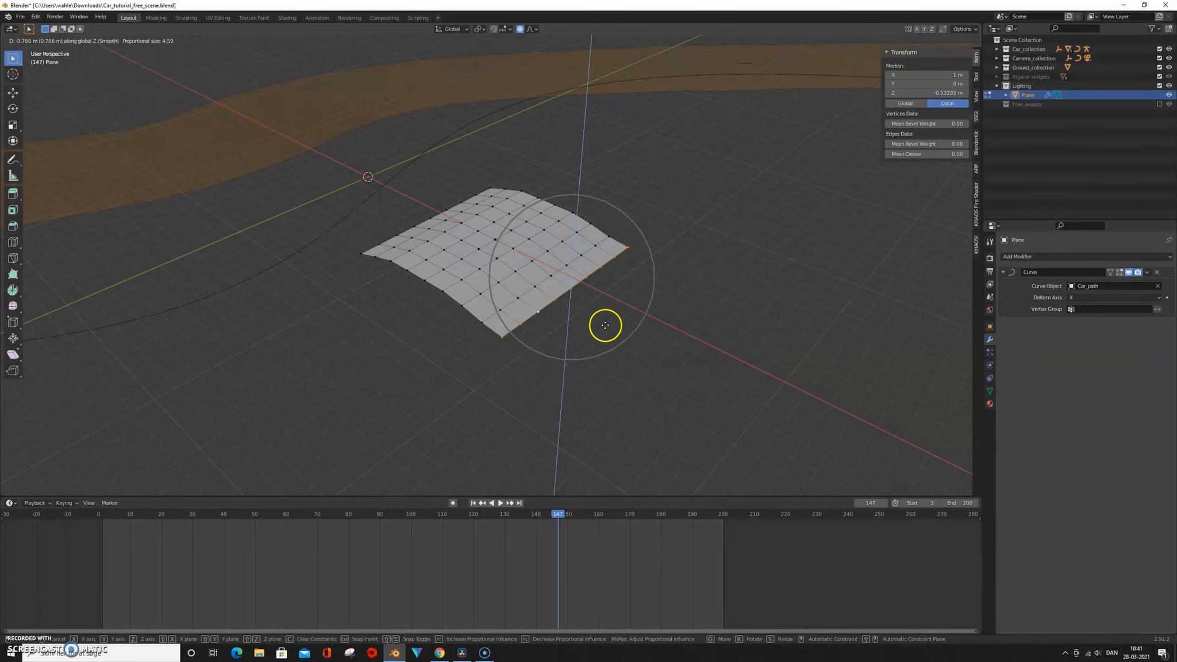
{"action": "left_click", "coordinate": [597, 332]}
Turn off proportional editing and lower the outer edge loop further to about -0.34 m local Z, finishing the mesh edit.
{"action": "key", "text": "o"}
{"action": "key", "text": "g"}
{"action": "key", "text": "z"}
{"action": "left_click", "coordinate": [671, 301]}
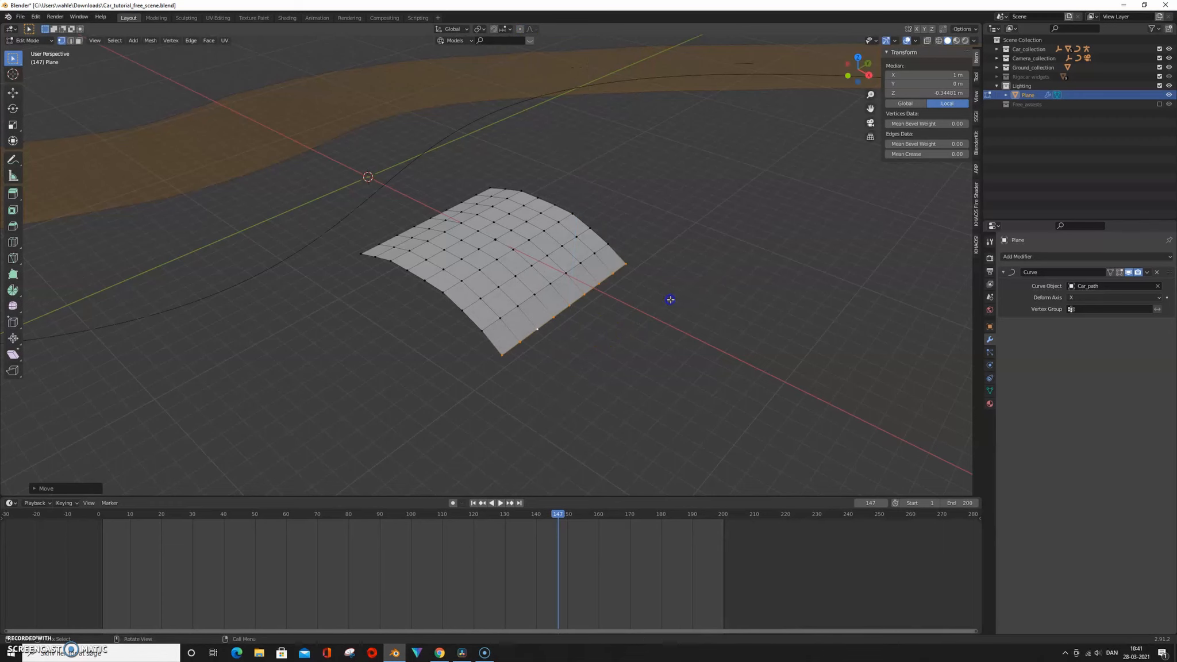
{"action": "key", "text": "Tab"}
Apply smooth shading to the curved plane beside the road.
{"action": "middle_click_drag", "start_coordinate": [671, 299], "coordinate": [704, 294]}
{"action": "scroll", "coordinate": [586, 299], "scroll_direction": "down", "scroll_amount": 4}
{"action": "middle_click_drag", "start_coordinate": [469, 310], "coordinate": [539, 285]}
{"action": "middle_click_drag", "start_coordinate": [397, 273], "coordinate": [520, 227], "text": "shift"}
{"action": "scroll", "coordinate": [520, 227], "scroll_direction": "up", "scroll_amount": 2}
{"action": "right_click", "coordinate": [525, 213]}
{"action": "left_click", "coordinate": [525, 212]}
Add an Array modifier above the Curve modifier, with relative offset factors of 0 in X and 1 in Y.
{"action": "middle_click_drag", "start_coordinate": [642, 220], "coordinate": [596, 249], "text": "shift"}
{"action": "left_click", "coordinate": [1011, 256]}
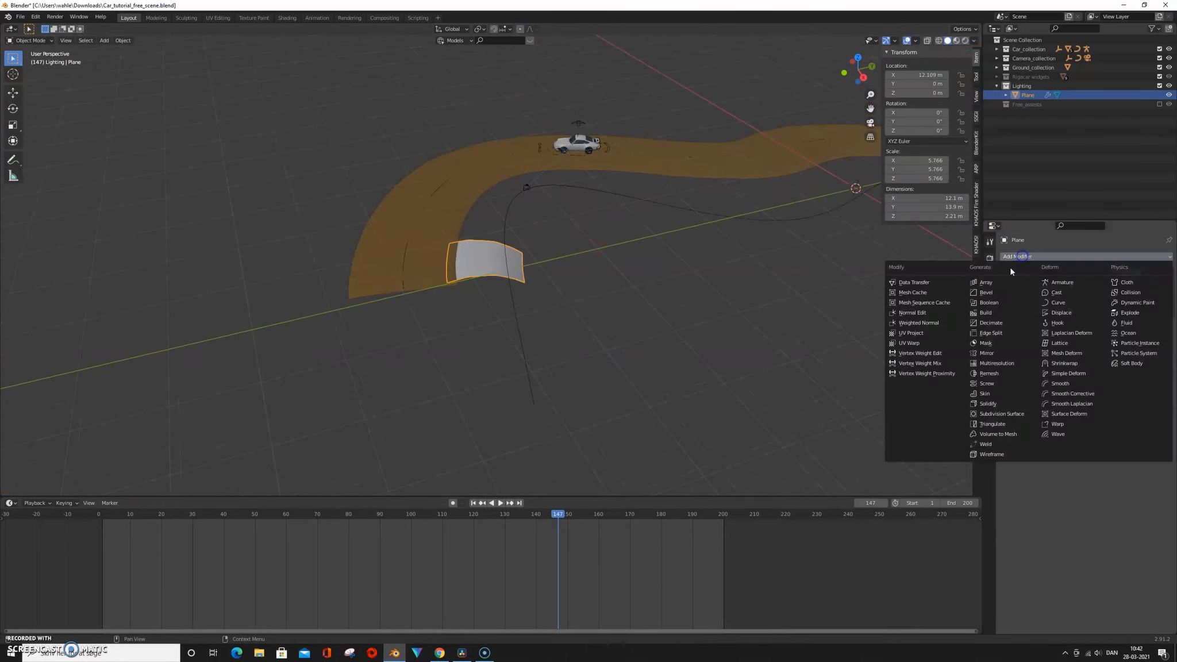
{"action": "left_click", "coordinate": [1002, 285]}
{"action": "left_click_drag", "start_coordinate": [1172, 325], "coordinate": [1170, 272]}
{"action": "left_click", "coordinate": [1134, 326]}
{"action": "type", "text": "0"}
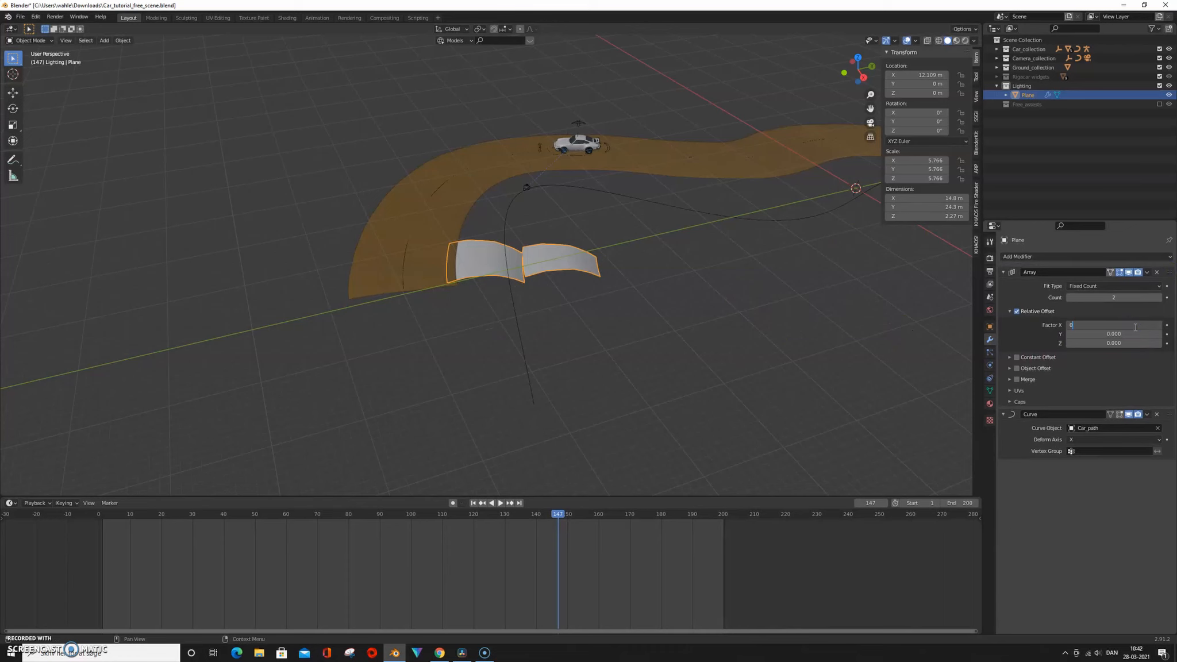
{"action": "key", "text": "Tab"}
{"action": "type", "text": "1"}
{"action": "key", "text": "Return"}
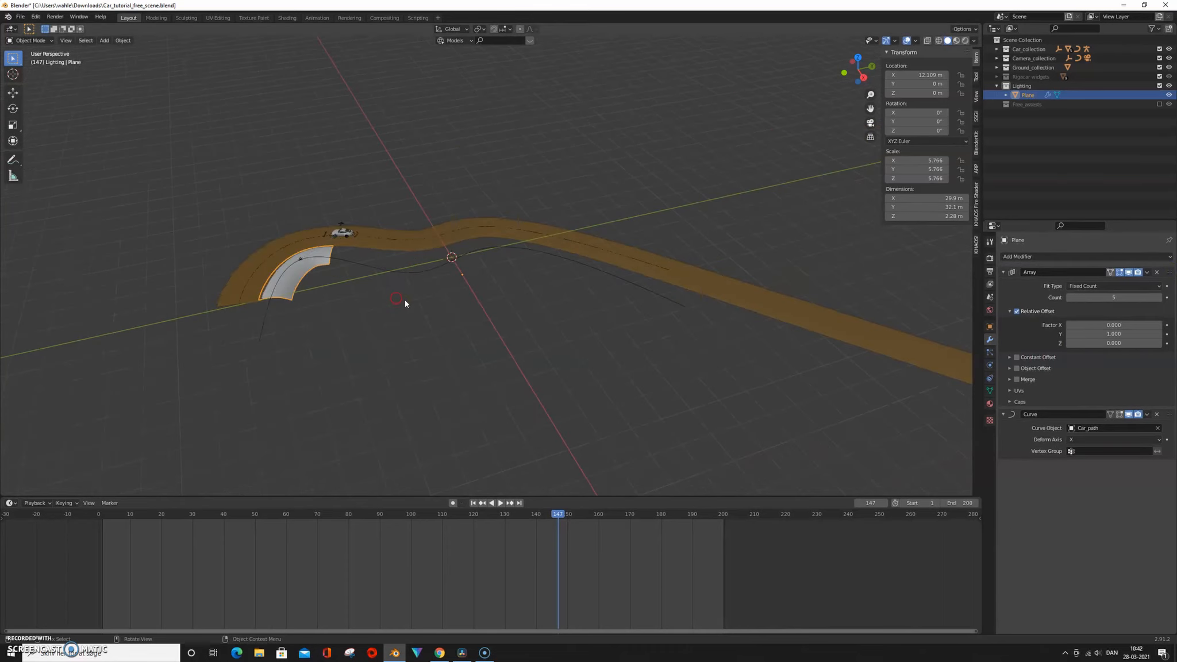
Increase the array count to 27 and enable Merge so the ground strip follows the full road.
{"action": "middle_click_drag", "start_coordinate": [404, 300], "coordinate": [542, 351]}
{"action": "scroll", "coordinate": [538, 374], "scroll_direction": "up", "scroll_amount": 1}
{"action": "left_click", "coordinate": [1159, 297]}
{"action": "left_click", "coordinate": [1159, 297]}
{"action": "left_click", "coordinate": [1159, 297]}
{"action": "left_click", "coordinate": [1159, 298]}
{"action": "left_click", "coordinate": [1159, 297]}
{"action": "left_click", "coordinate": [542, 351]}
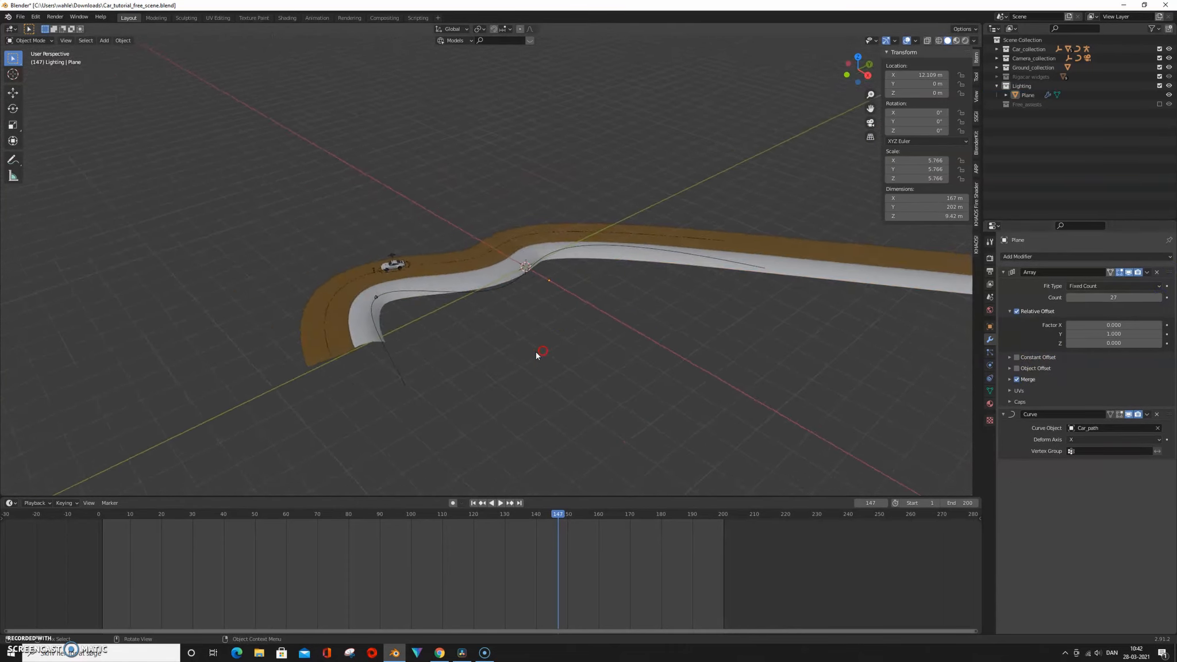
Play the animation through the scene camera to check the ground strip, then leave the camera view.
{"action": "key", "text": "KP_0"}
{"action": "key", "text": "space"}
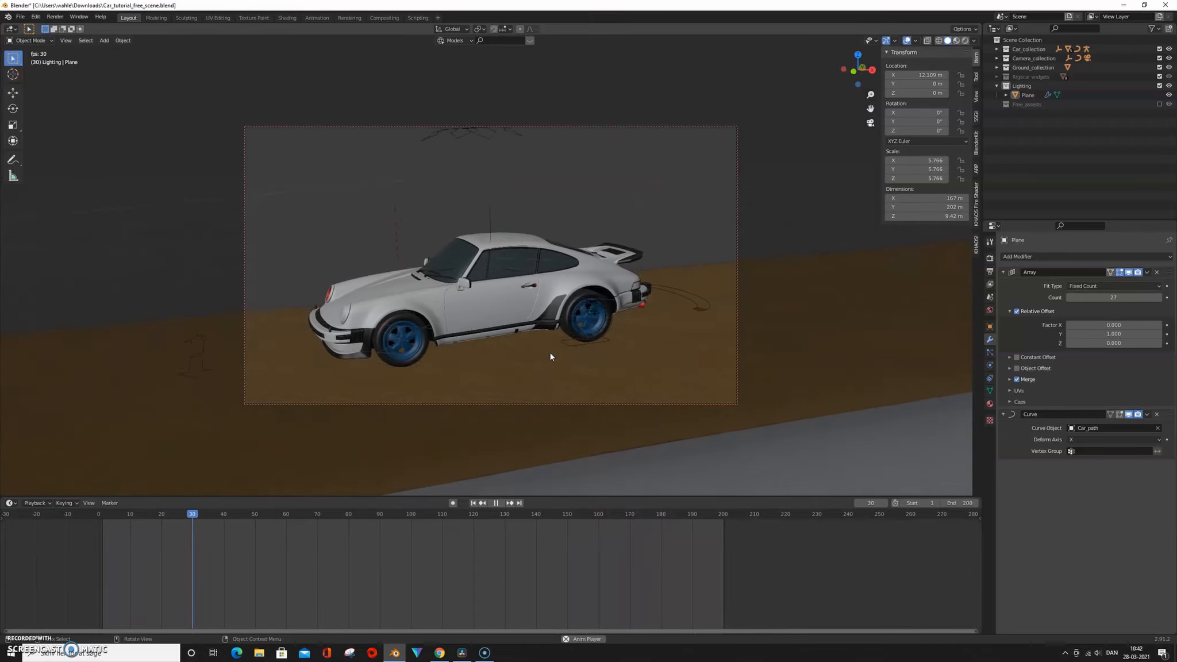
{"action": "key", "text": "space"}
{"action": "key", "text": "KP_0"}
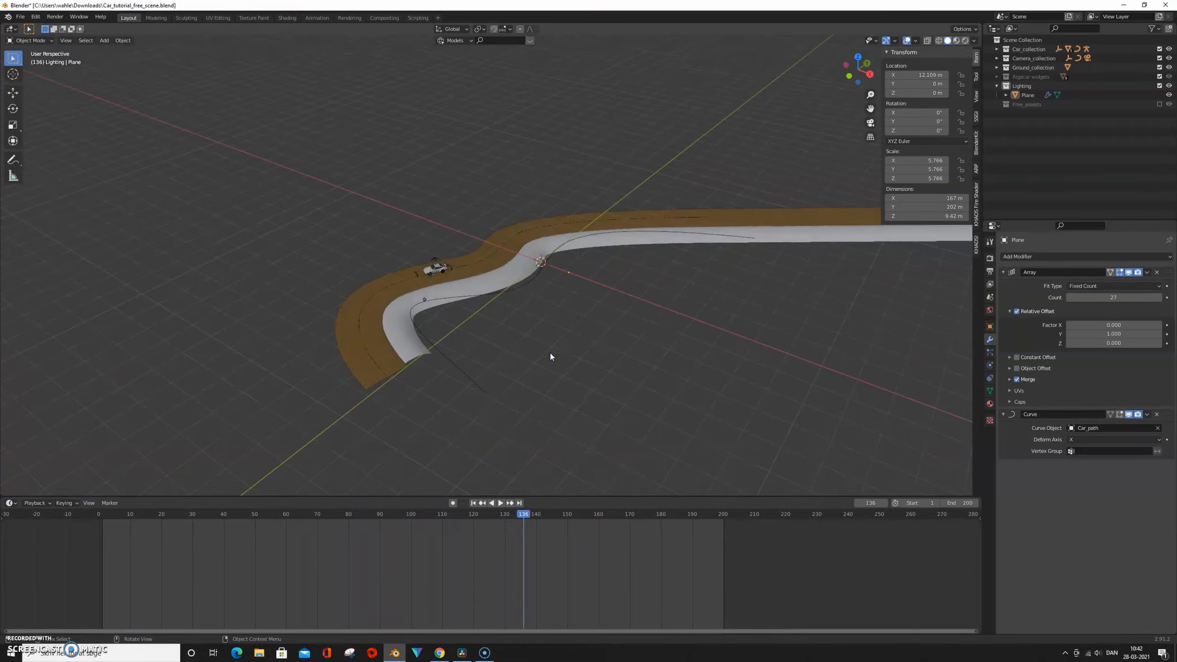
Raise the ground strip along Z to about 0.43 m so it meets the road's edge.
{"action": "scroll", "coordinate": [540, 350], "scroll_direction": "up", "scroll_amount": 6}
{"action": "left_click", "coordinate": [616, 336]}
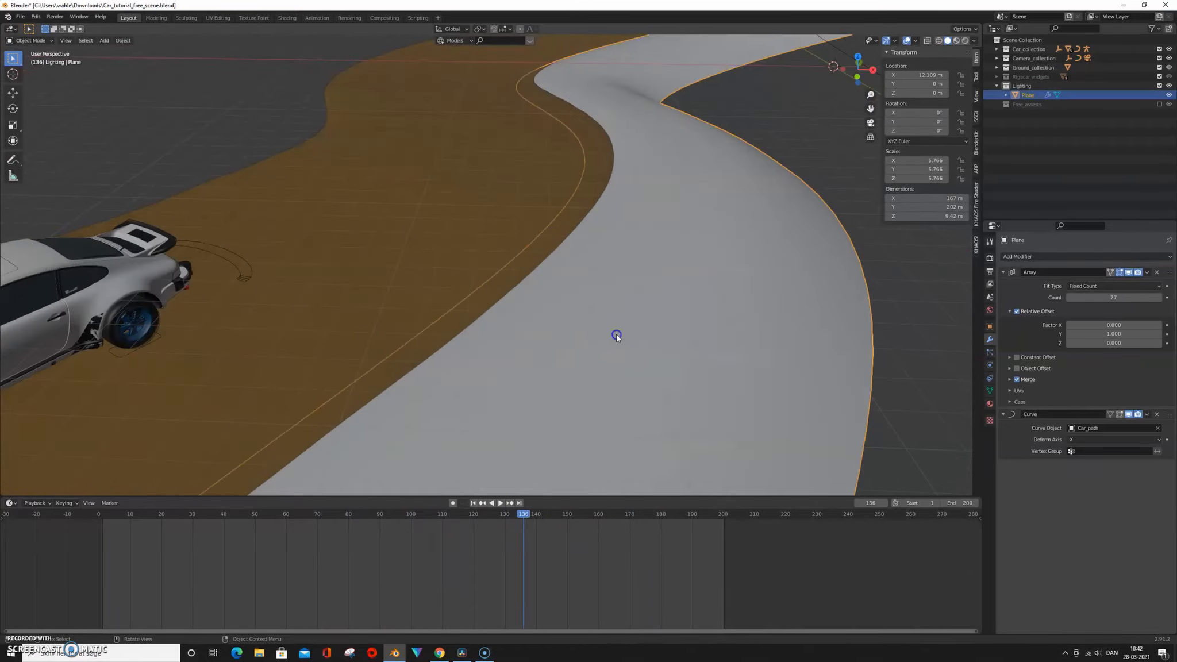
{"action": "key", "text": "g"}
{"action": "key", "text": "z"}
{"action": "left_click", "coordinate": [704, 345]}
{"action": "left_click", "coordinate": [806, 131]}
Save the file and play the animation through the scene camera with the raised ground strip.
{"action": "key", "text": "ctrl+s"}
{"action": "key", "text": "KP_0"}
{"action": "key", "text": "space"}
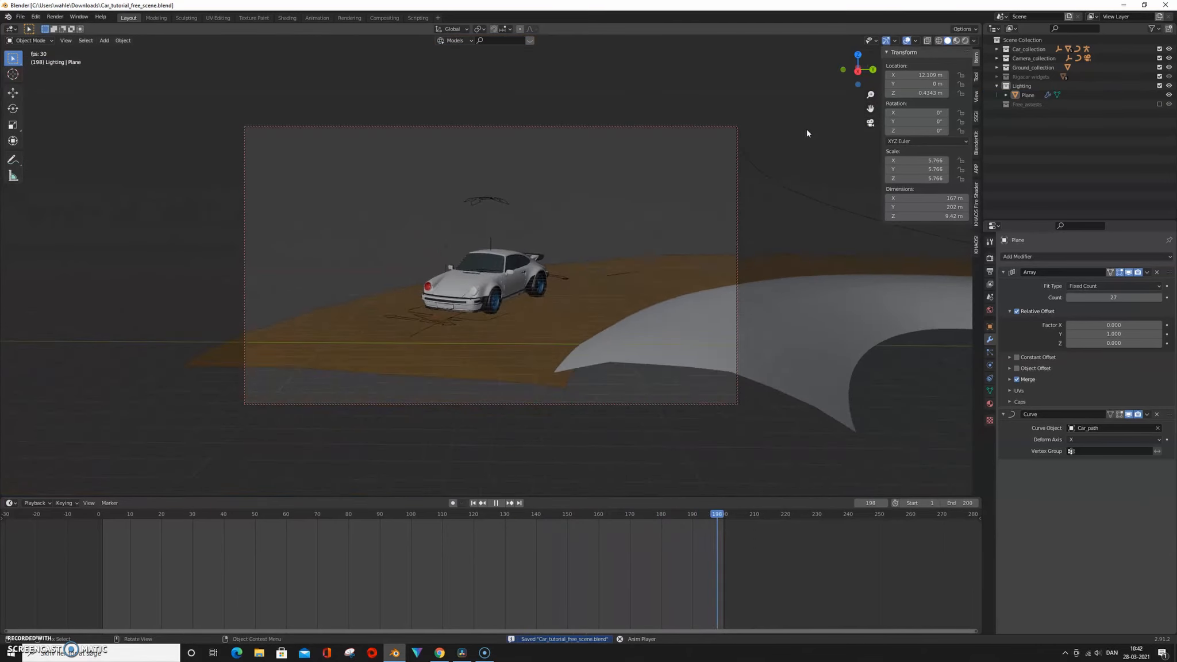
{"action": "left_click", "coordinate": [490, 378]}
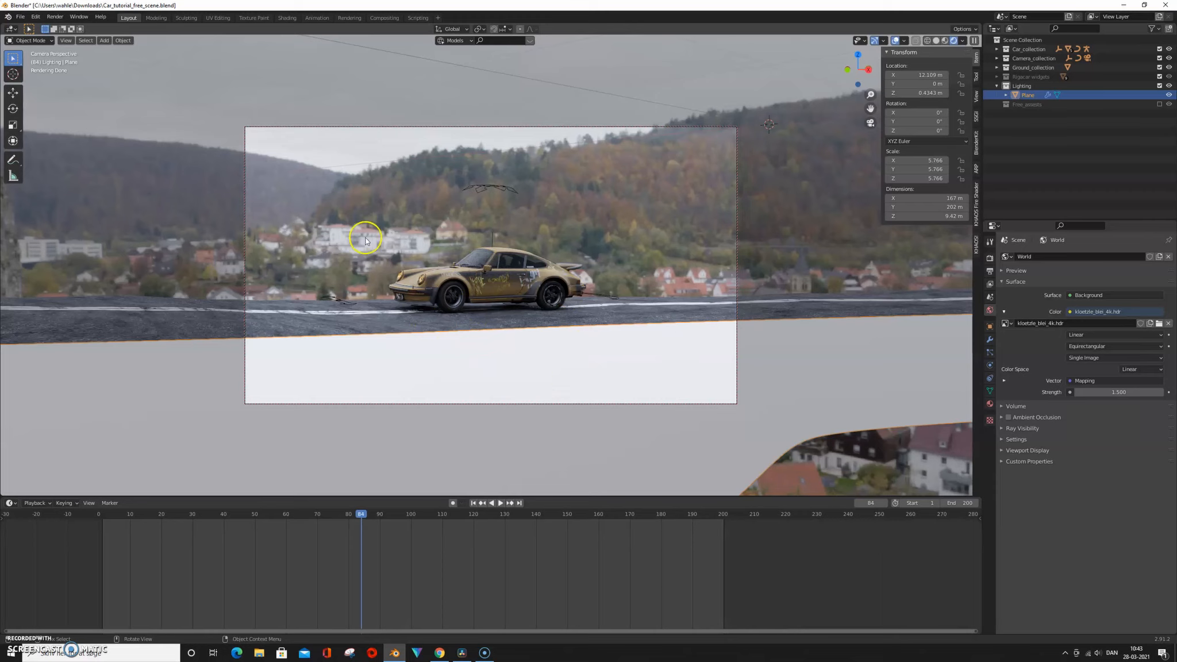
{"action": "left_click", "coordinate": [482, 211]}
{"action": "left_click", "coordinate": [560, 187]}
{"action": "left_click", "coordinate": [536, 378]}
{"action": "left_click", "coordinate": [357, 182]}
{"action": "left_click", "coordinate": [536, 376]}
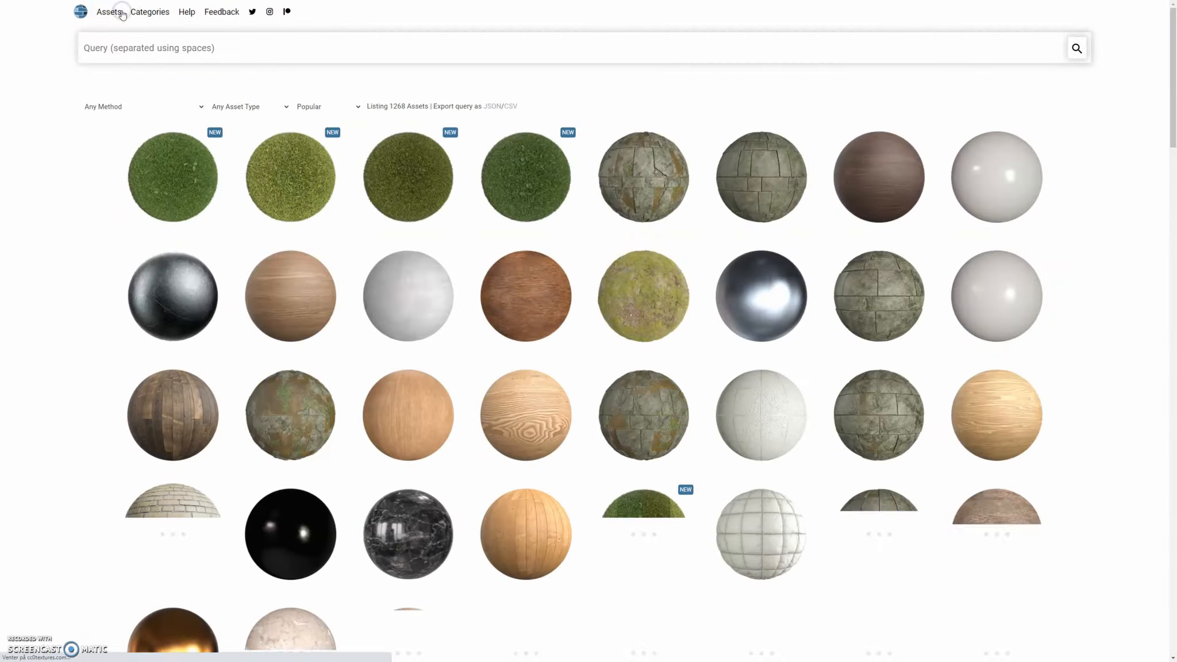
Search the CC0 Textures asset library for "ground".
{"action": "left_click", "coordinate": [190, 53]}
{"action": "type", "text": "gr"}
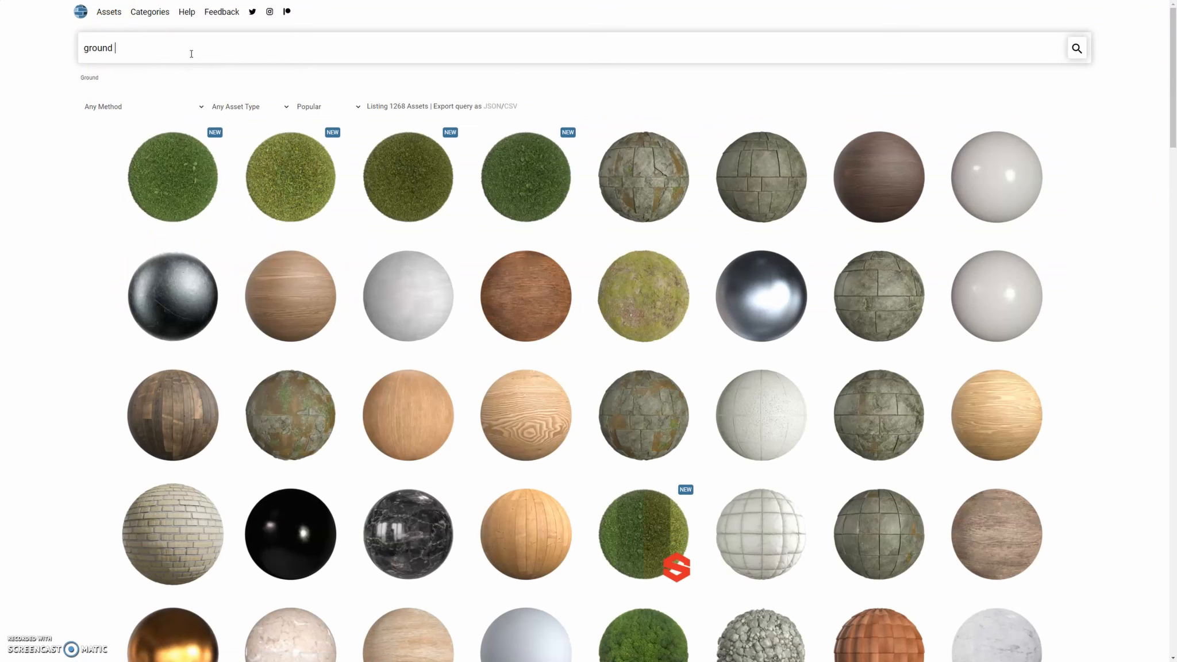
{"action": "type", "text": "ound"}
{"action": "key", "text": "Return"}
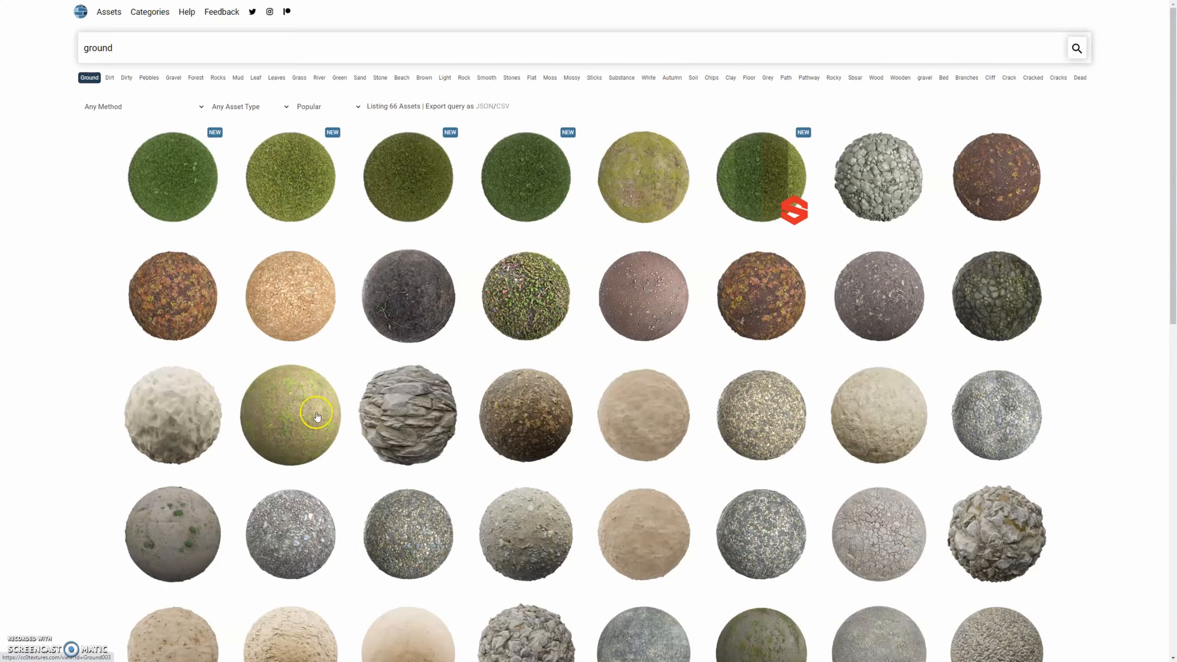
Find the Ground 021 texture among the results and download its 8K-JPG version.
{"action": "scroll", "coordinate": [1115, 293], "scroll_direction": "down", "scroll_amount": 3}
{"action": "scroll", "coordinate": [1115, 297], "scroll_direction": "down", "scroll_amount": 3}
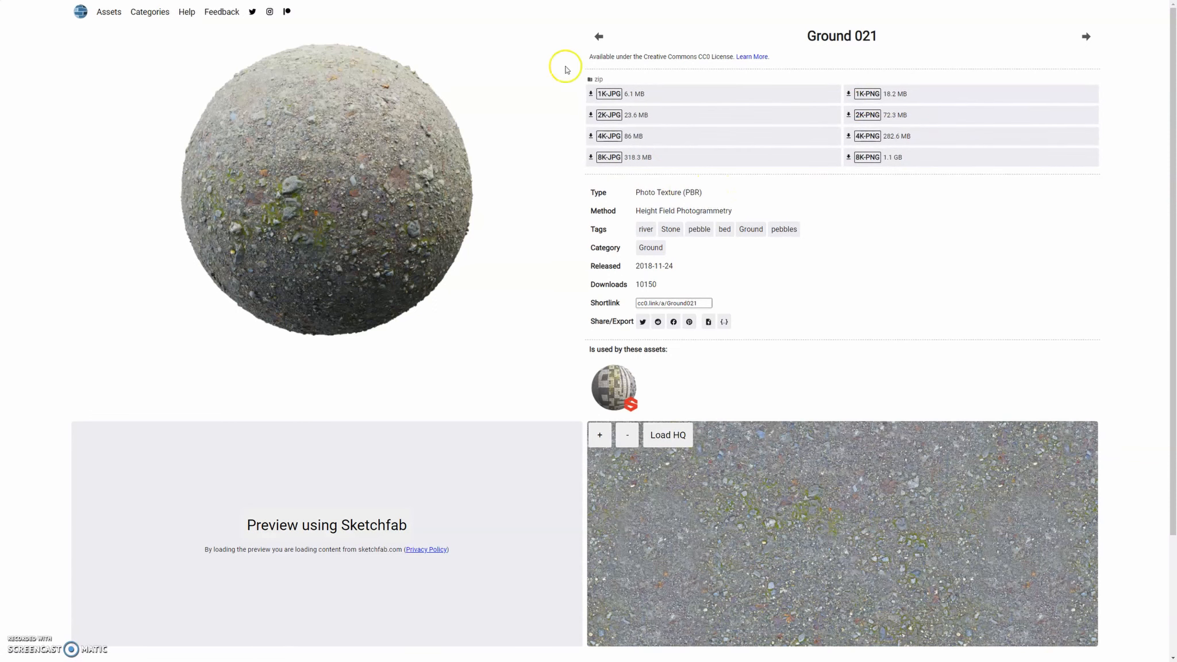
{"action": "left_click", "coordinate": [643, 158]}
{"action": "left_click", "coordinate": [644, 159]}
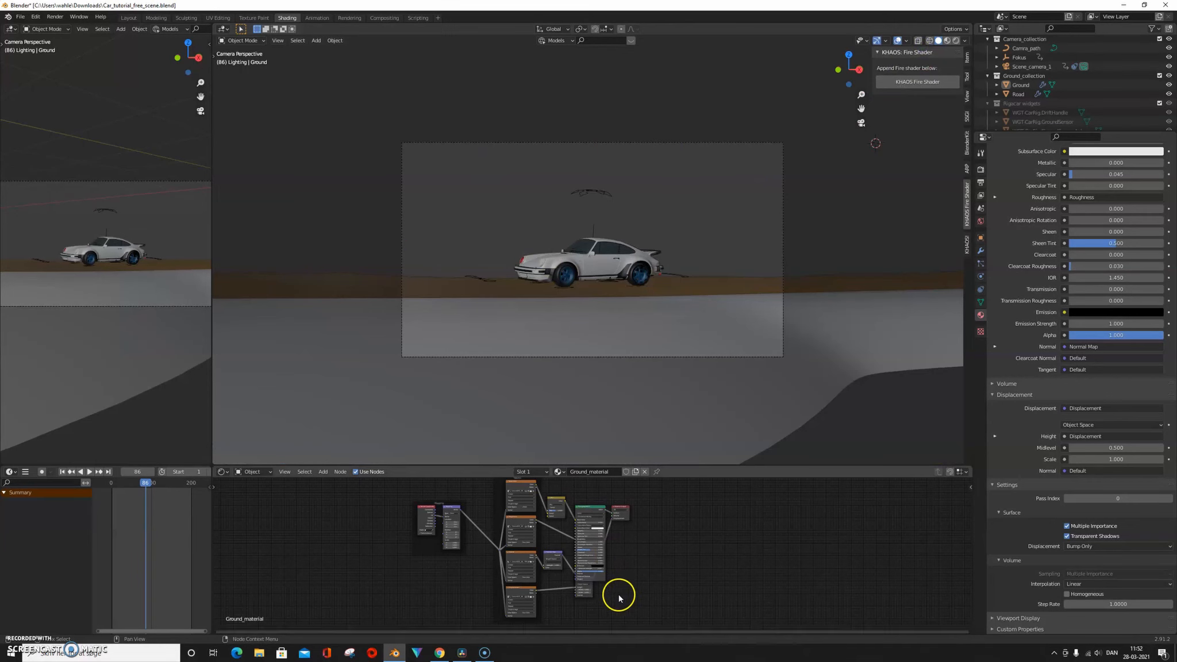
{"action": "scroll", "coordinate": [612, 517], "scroll_direction": "up", "scroll_amount": 2}
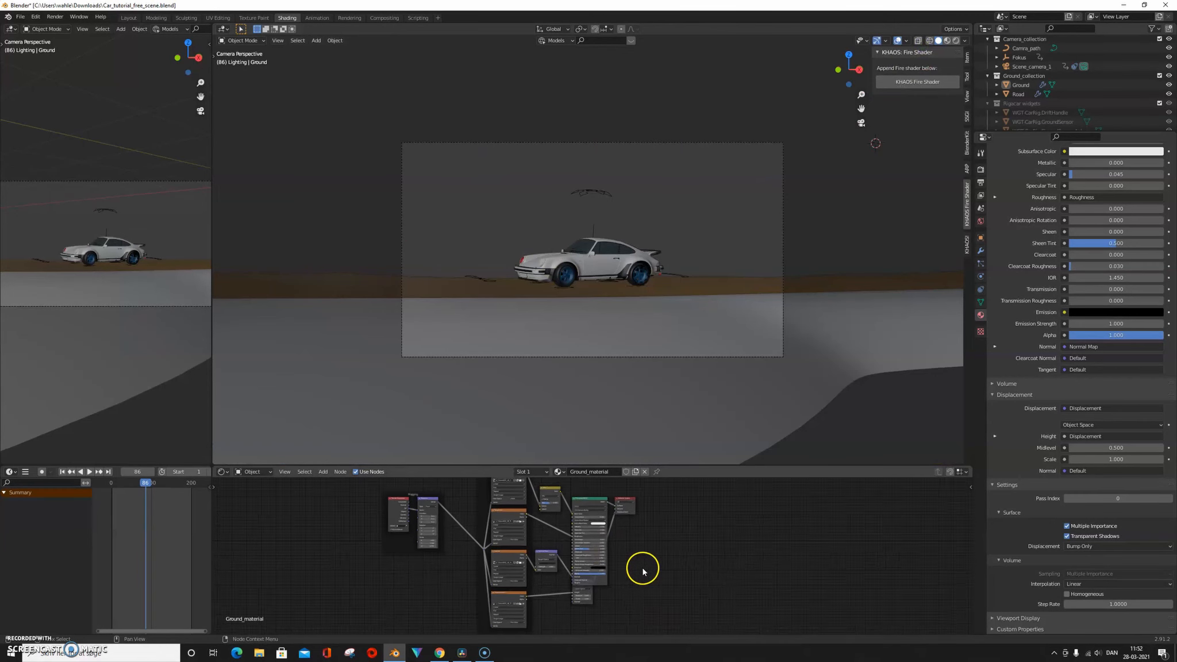
{"action": "scroll", "coordinate": [645, 573], "scroll_direction": "down", "scroll_amount": 1}
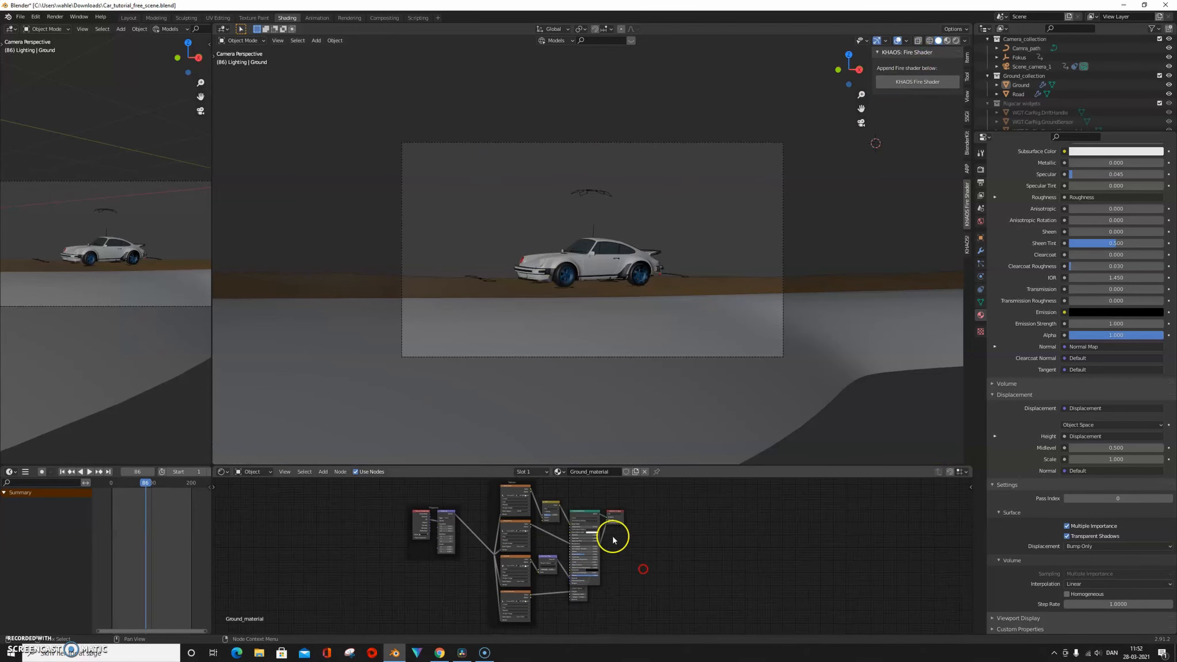
{"action": "scroll", "coordinate": [586, 515], "scroll_direction": "up", "scroll_amount": 5}
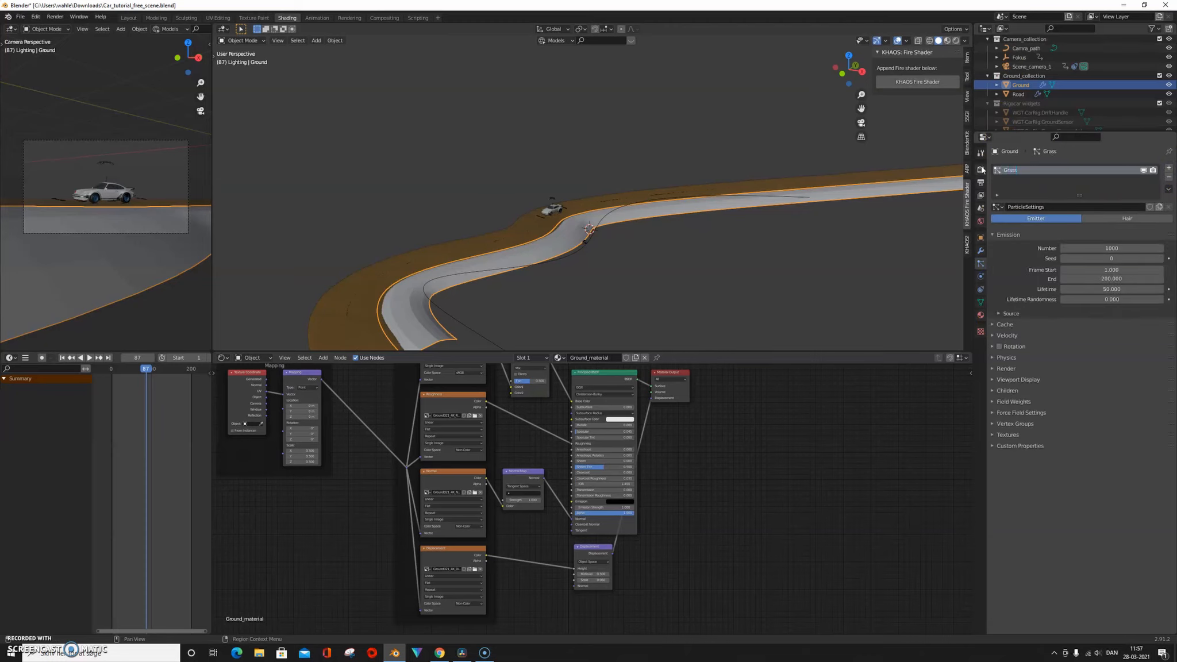
Change the Ground object's Grass particle system from Emitter to Hair.
{"action": "left_click", "coordinate": [1117, 218]}
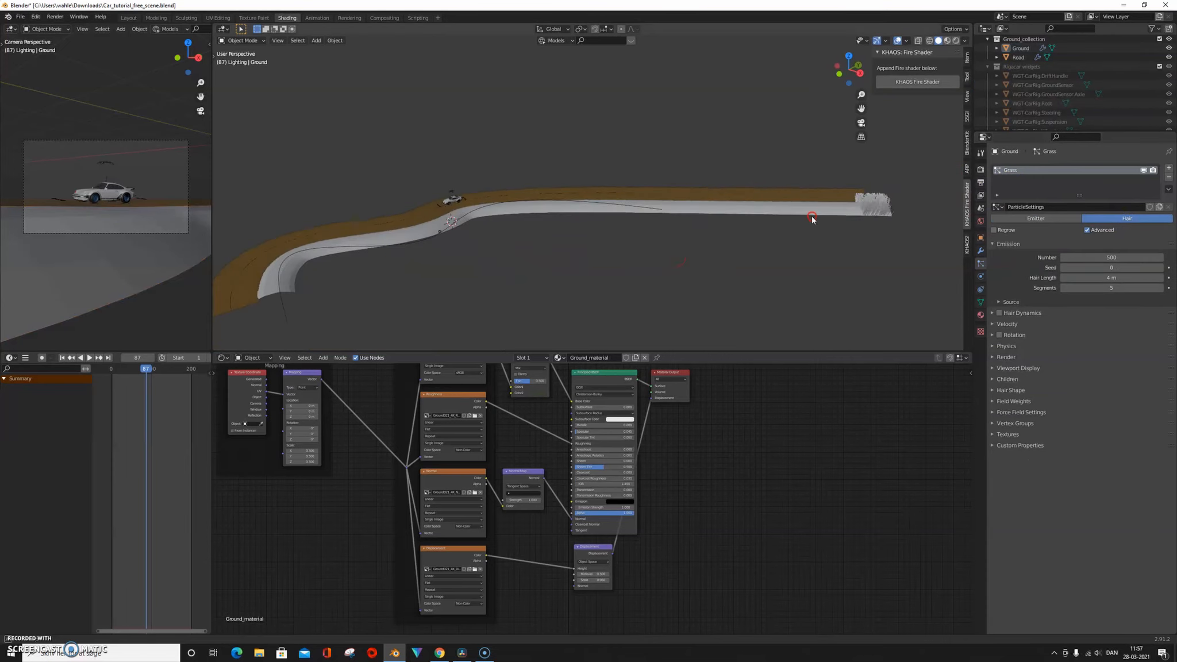
{"action": "middle_click_drag", "start_coordinate": [811, 220], "coordinate": [711, 253]}
{"action": "left_click", "coordinate": [682, 252]}
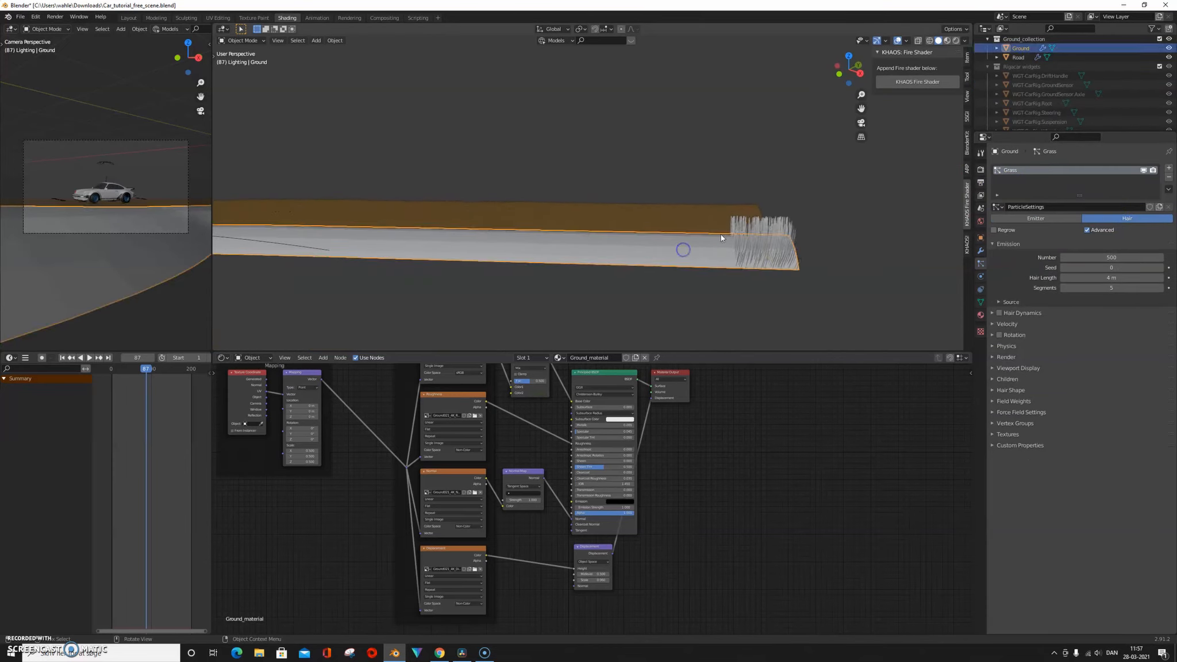
Open the Ground object's modifier stack.
{"action": "left_click", "coordinate": [980, 250]}
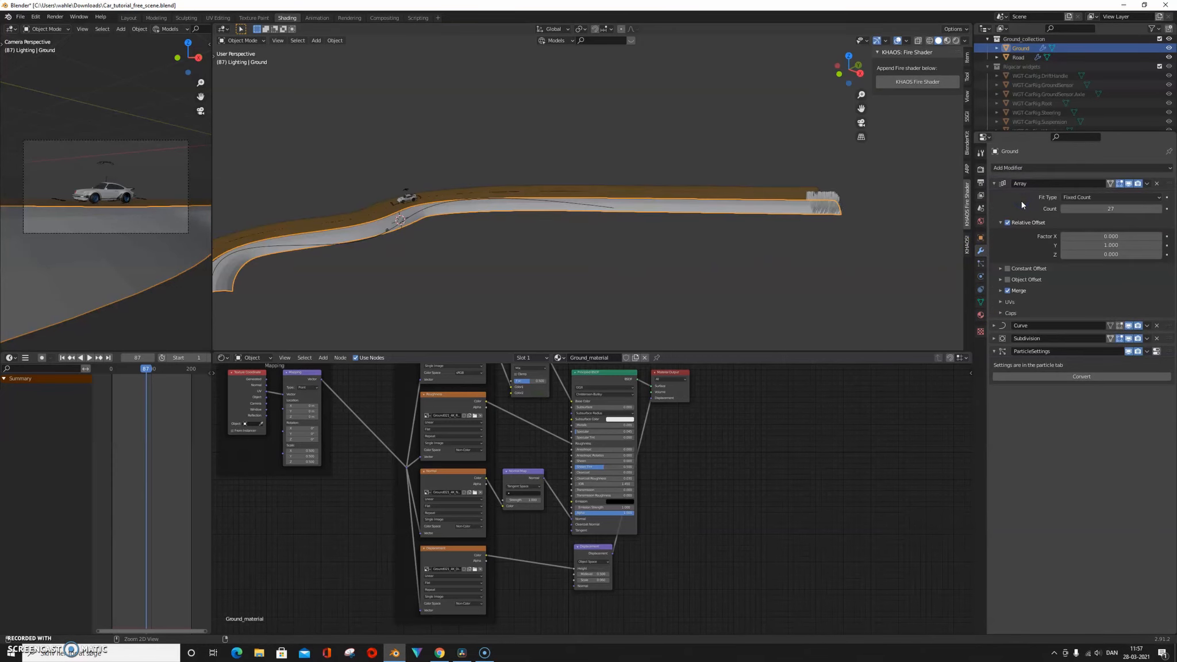